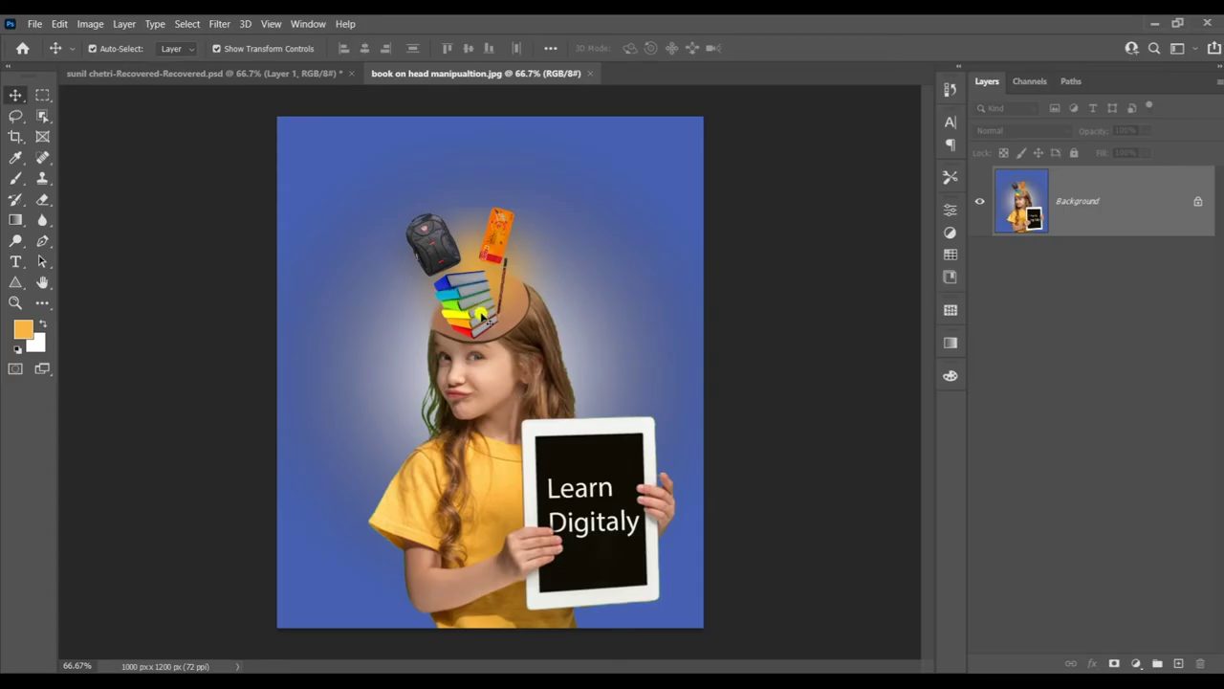
Step: Try moving the picture with the Move tool and dismiss the locked background prompt
right_click(17, 94)
click(76, 95)
drag(483, 339, 415, 238)
click(773, 316)
Step: Apply an orange-to-blue gradient, undo it, and show the Triangle tool group
key(g)
drag(444, 406, 677, 423)
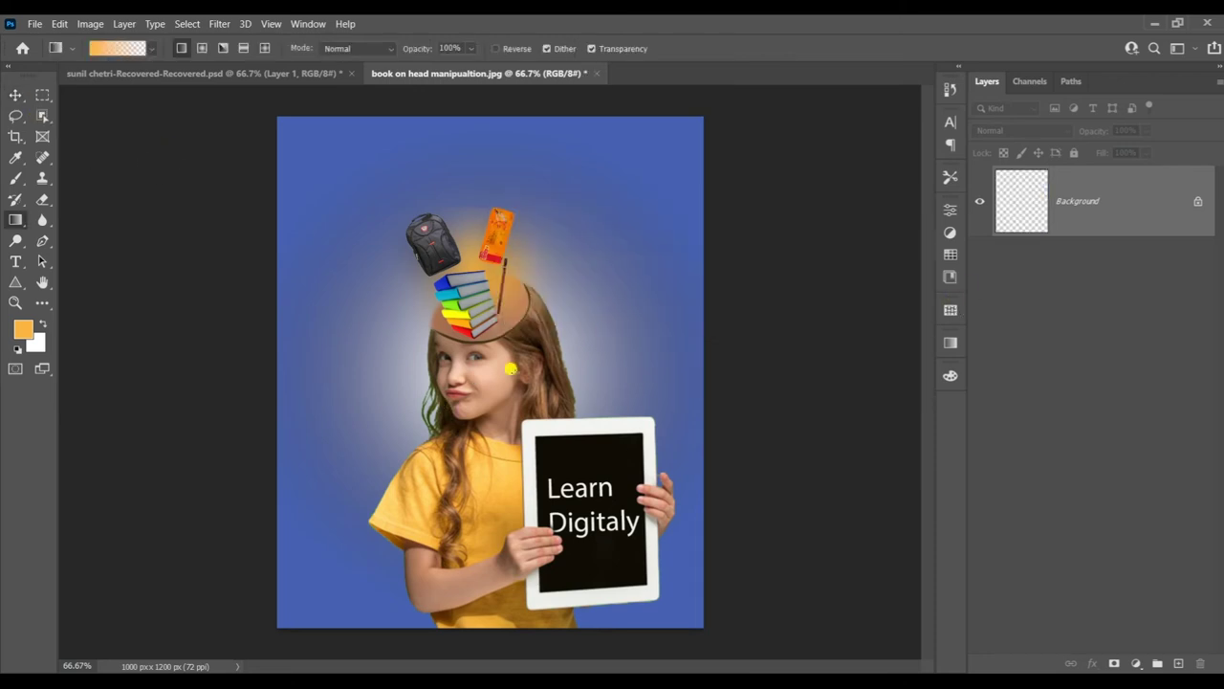
key(ctrl+z)
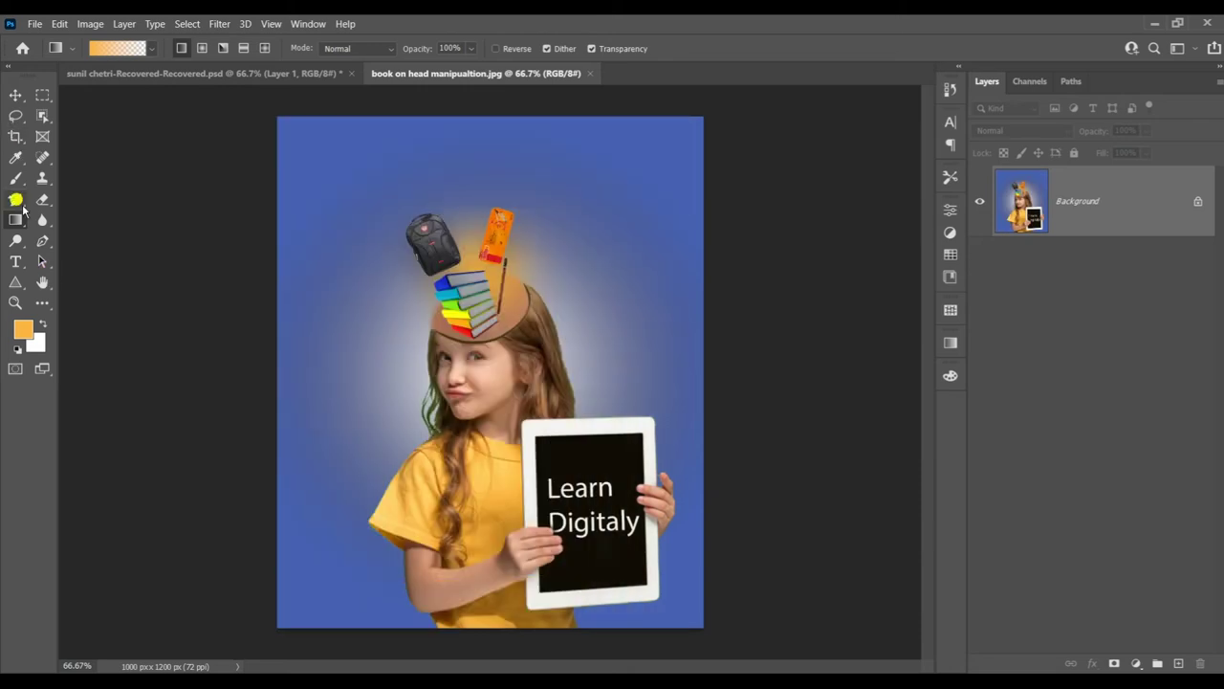
click(14, 282)
click(14, 282)
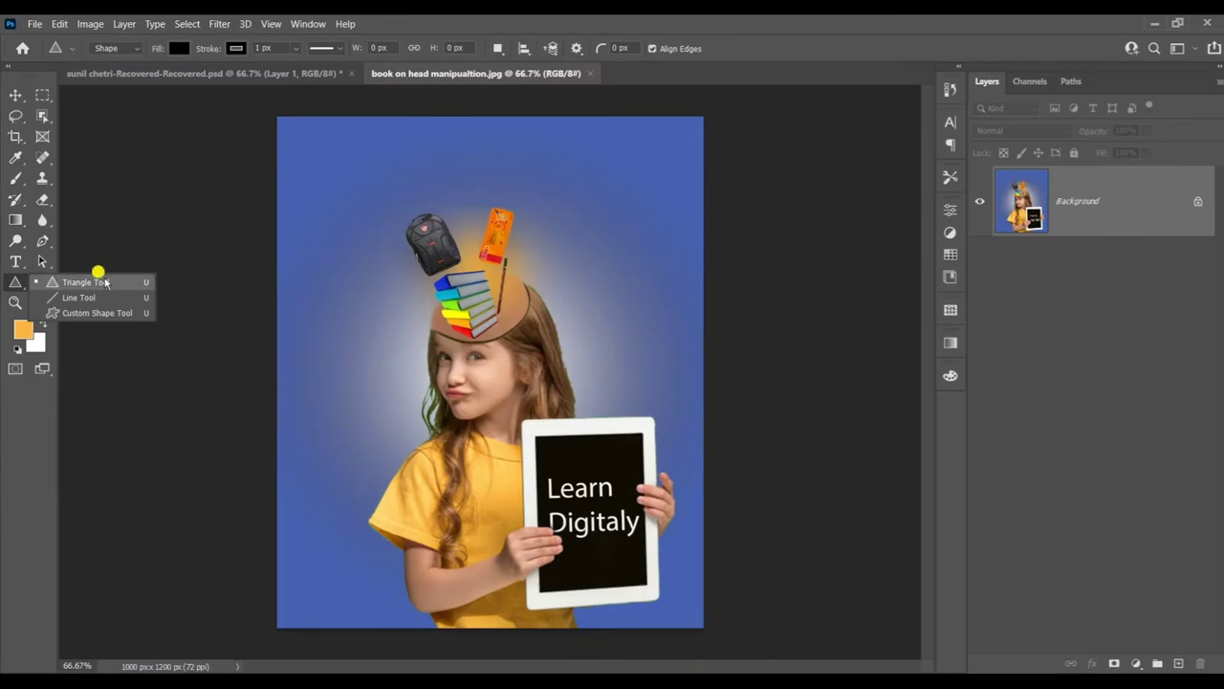
Step: Select the Move tool, then show the Rectangle tool group with its Edit Toolbar option
click(13, 94)
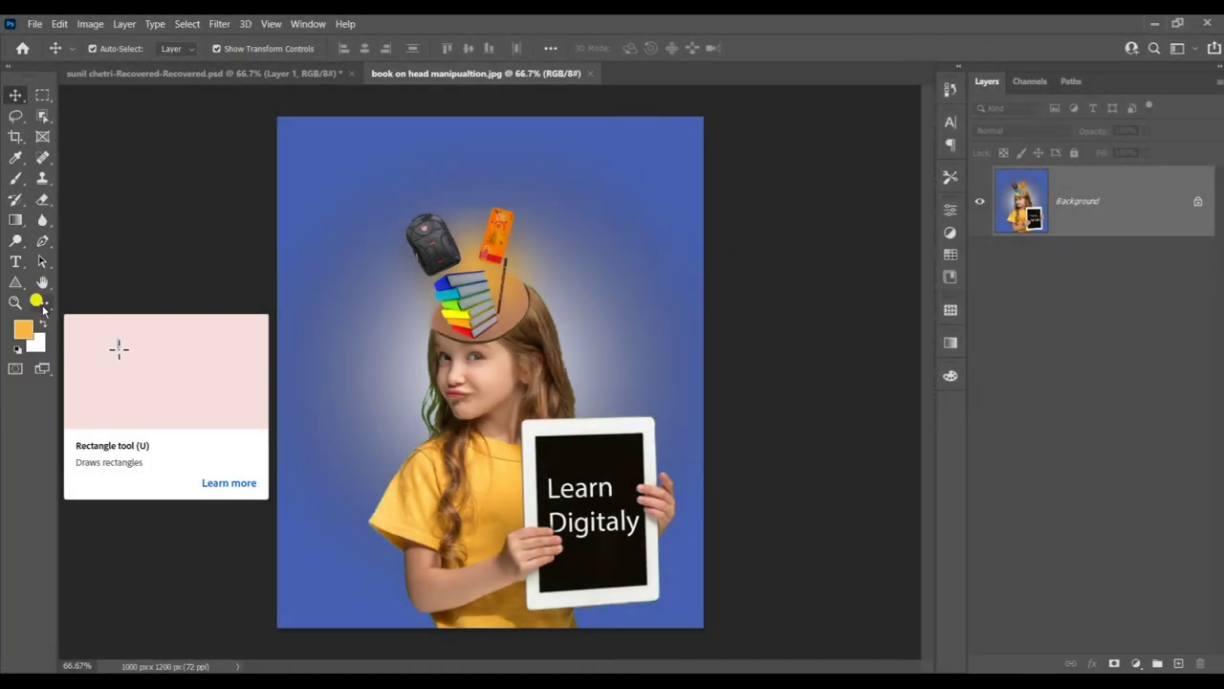
click(42, 304)
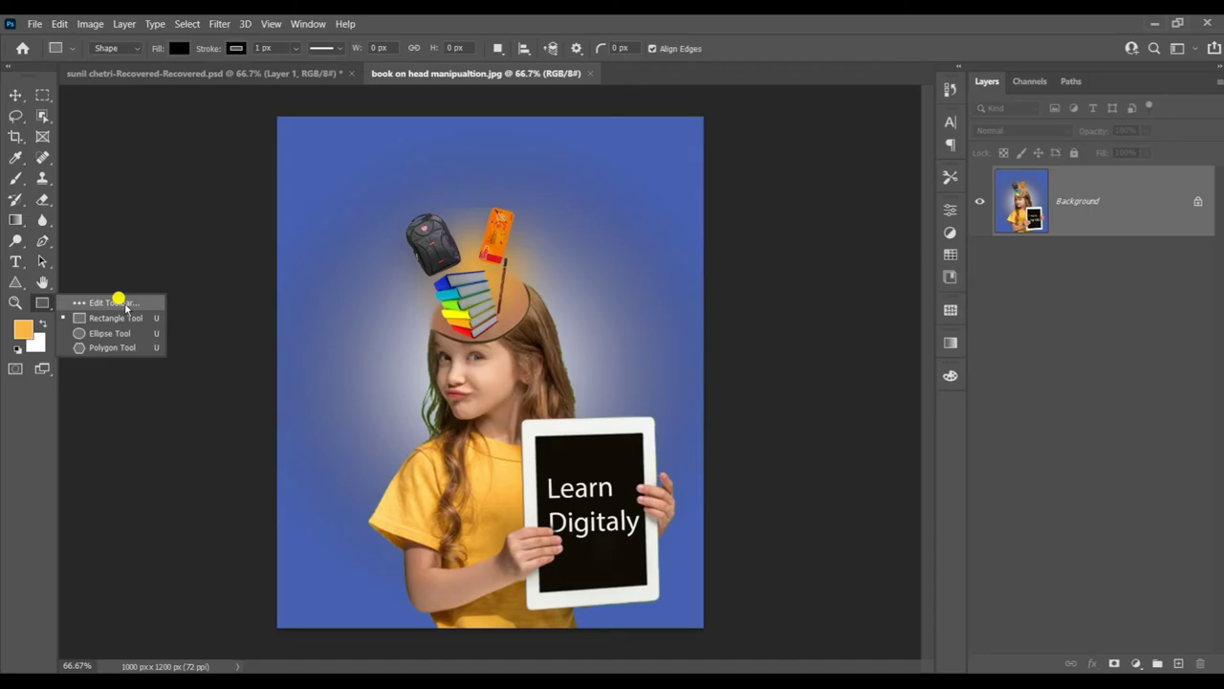
Step: Open Edit Toolbar and drag the Frame Tool into the Extra Tools column
click(221, 281)
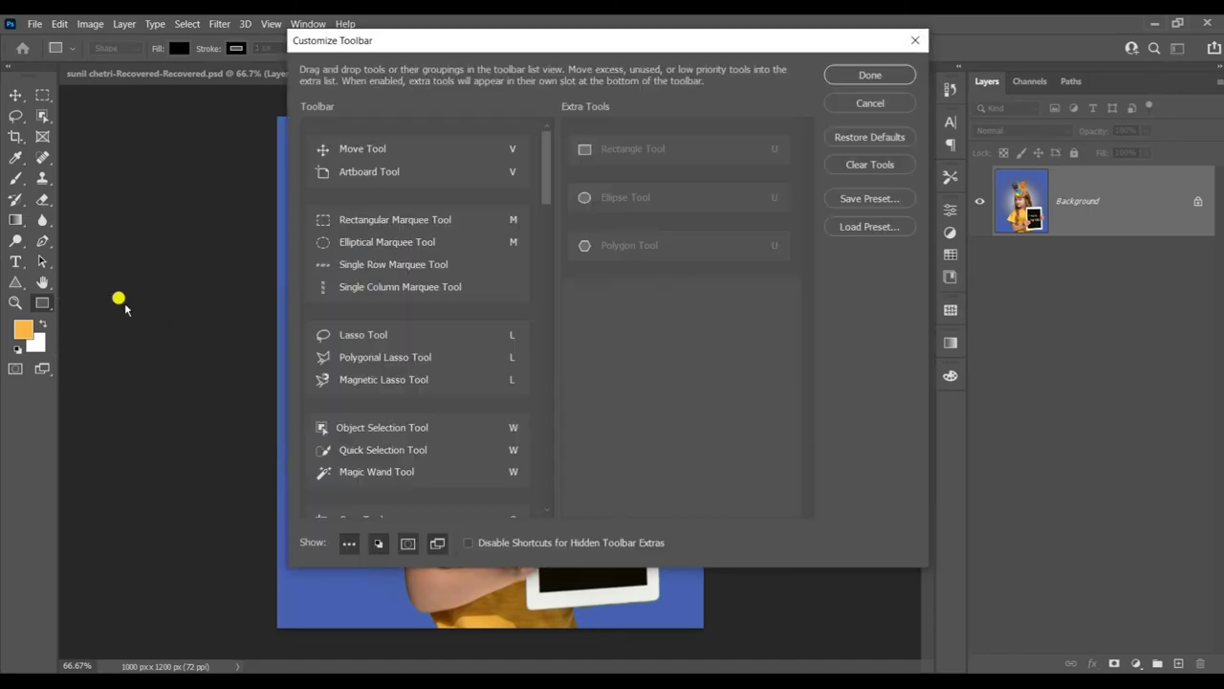
scroll(427, 319, down, 4)
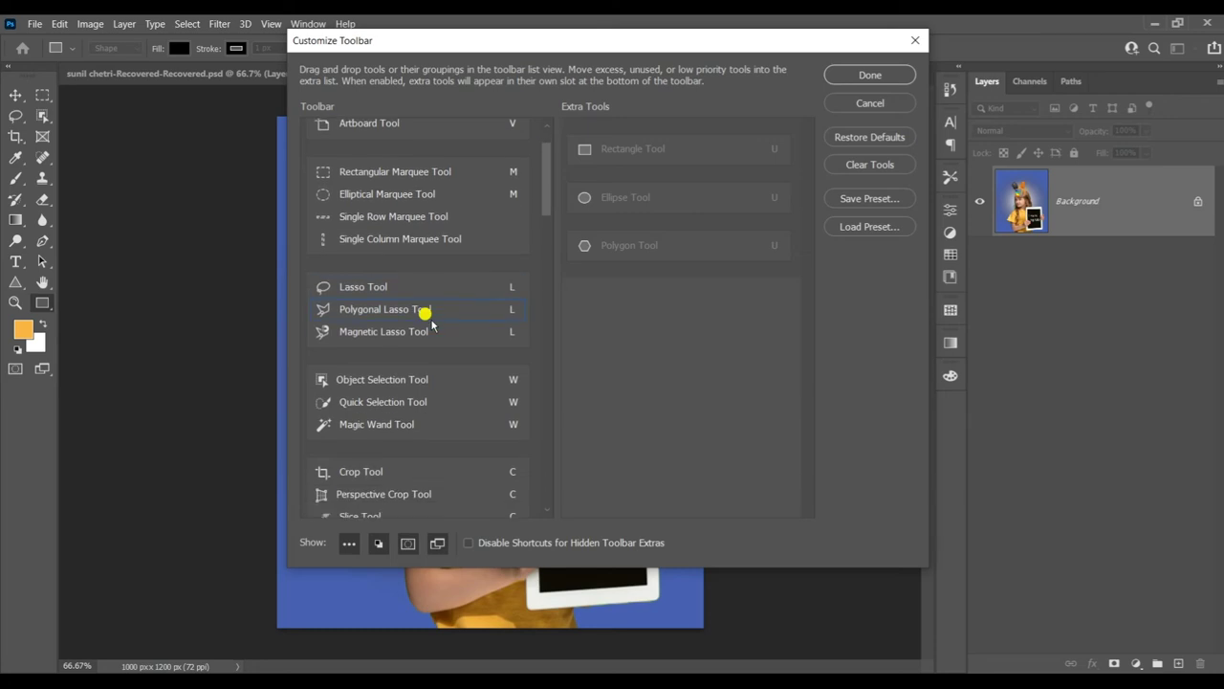
scroll(427, 320, down, 2)
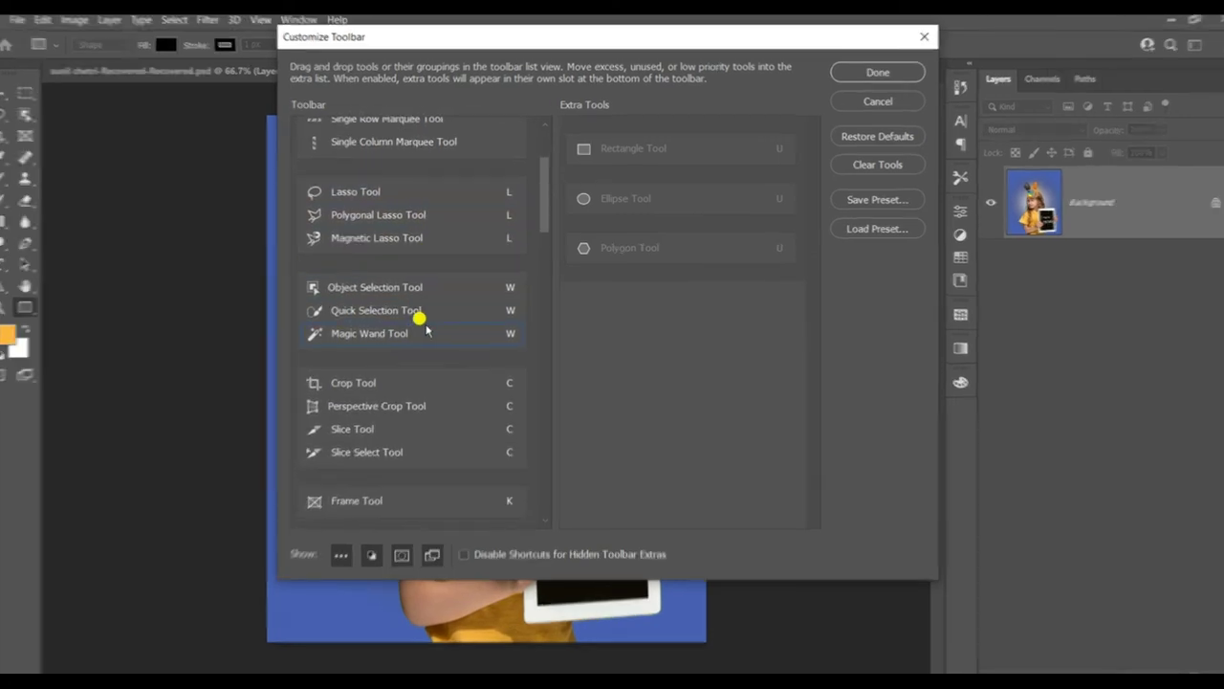
scroll(395, 351, down, 5)
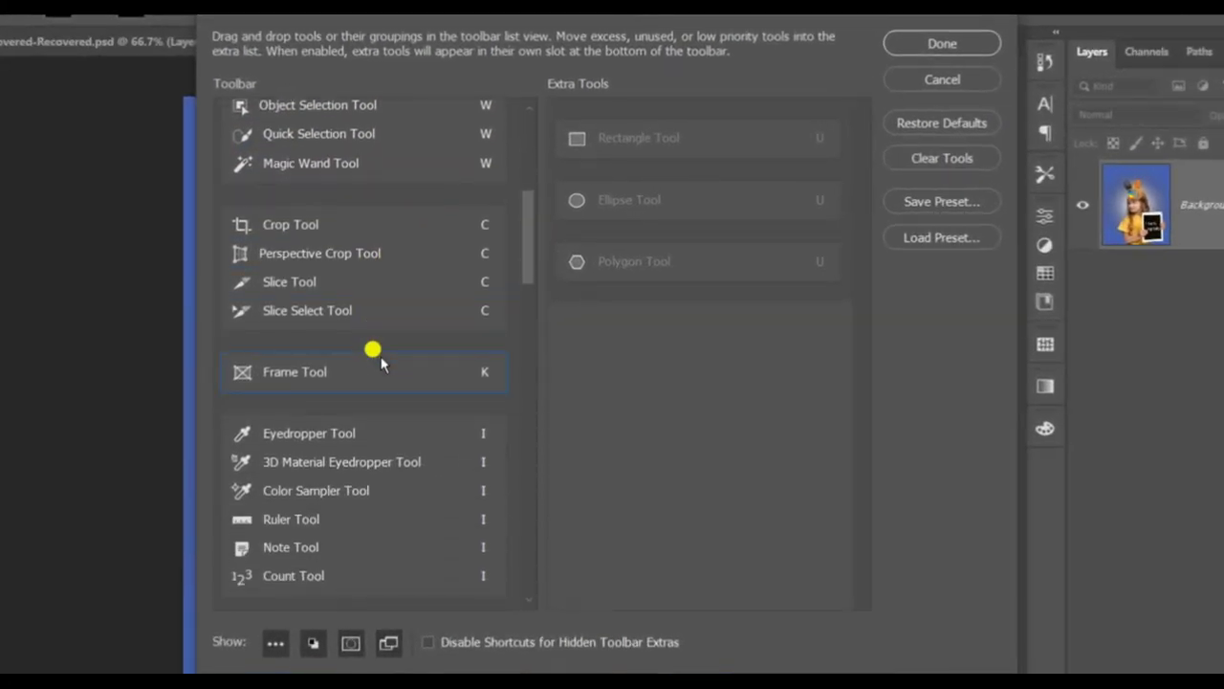
drag(252, 336, 631, 390)
Step: Scroll further down the Toolbar list and drag another tool into Extra Tools
scroll(340, 478, down, 5)
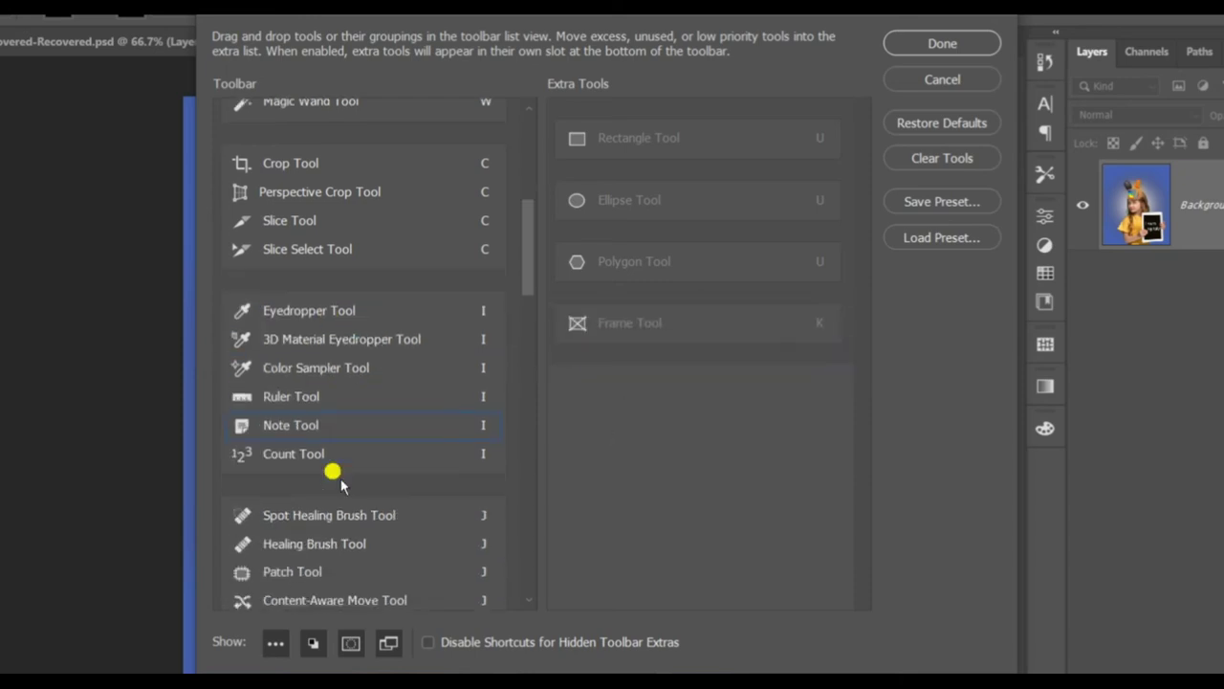
scroll(341, 478, down, 5)
scroll(340, 478, down, 2)
scroll(395, 403, down, 6)
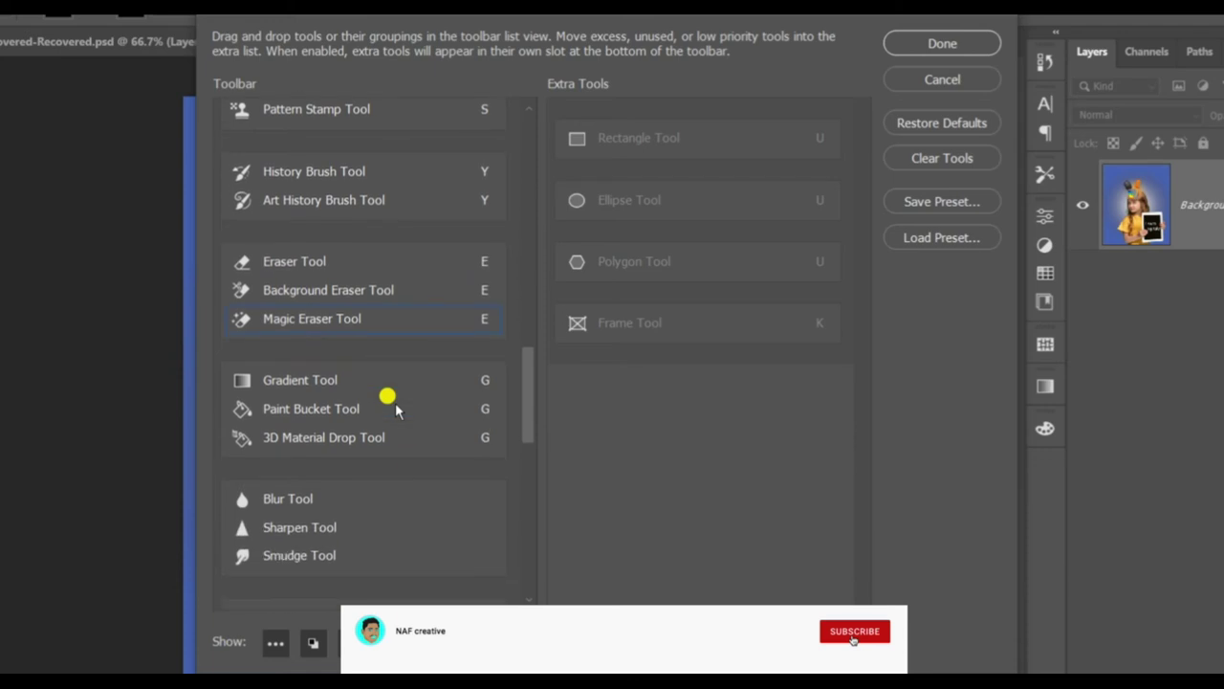
scroll(395, 404, down, 6)
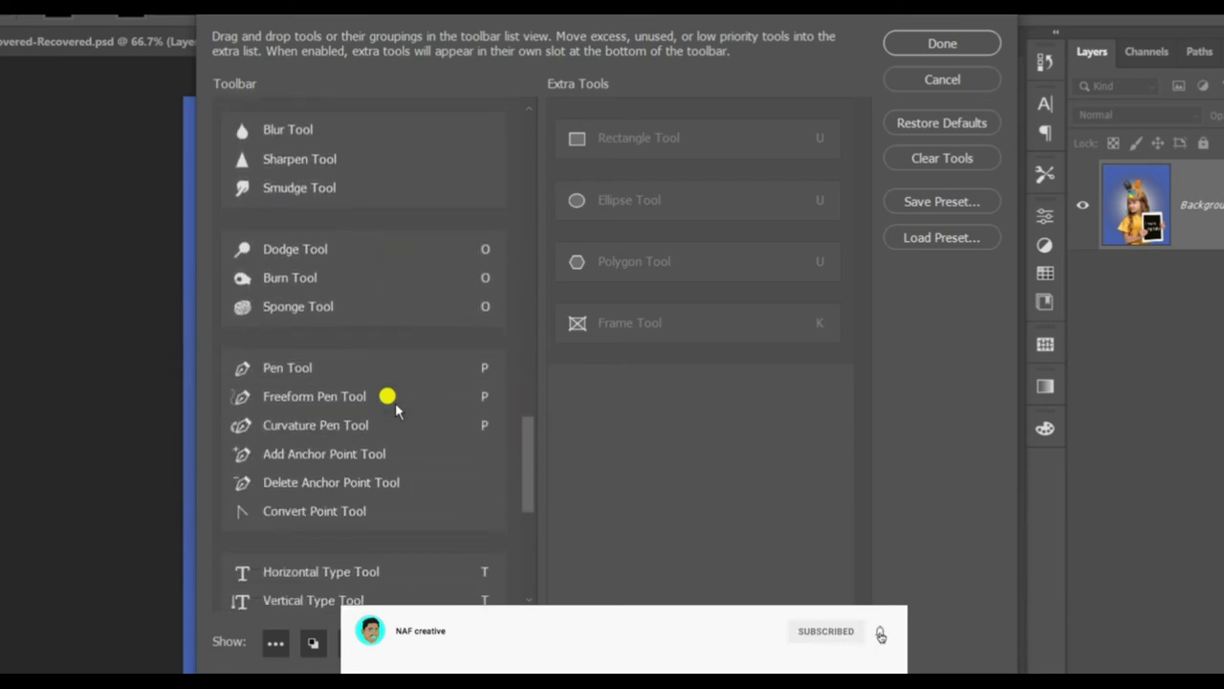
scroll(397, 410, down, 2)
scroll(397, 409, up, 1)
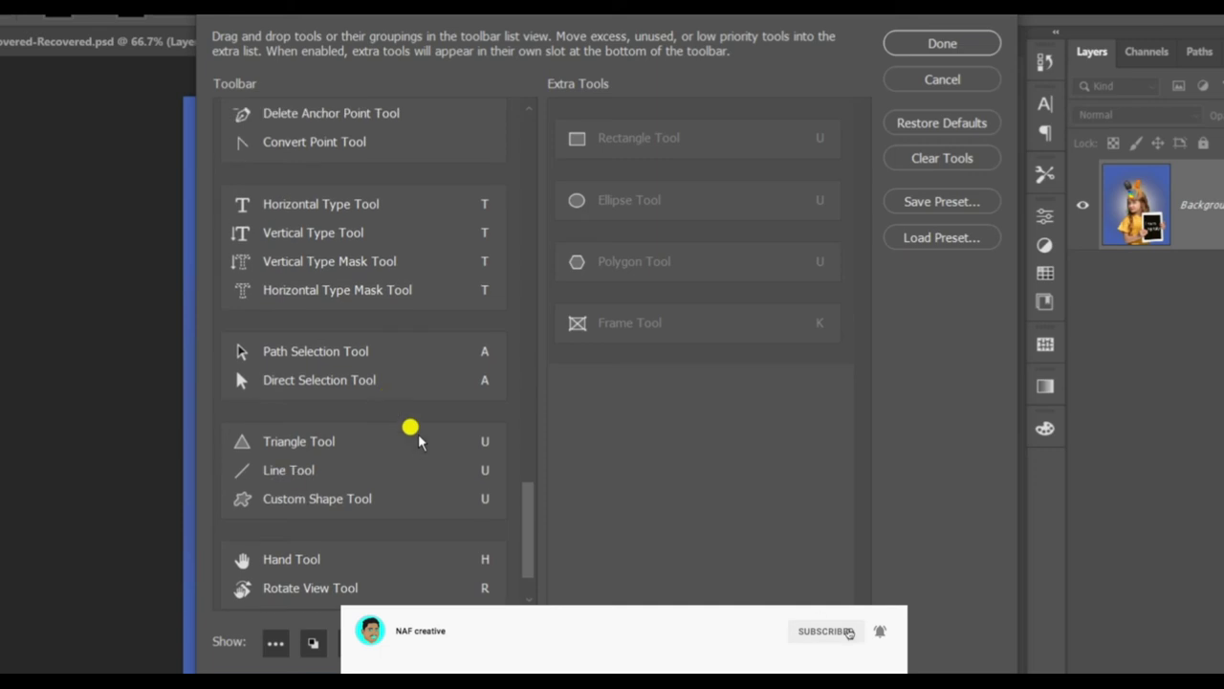
drag(286, 442, 668, 437)
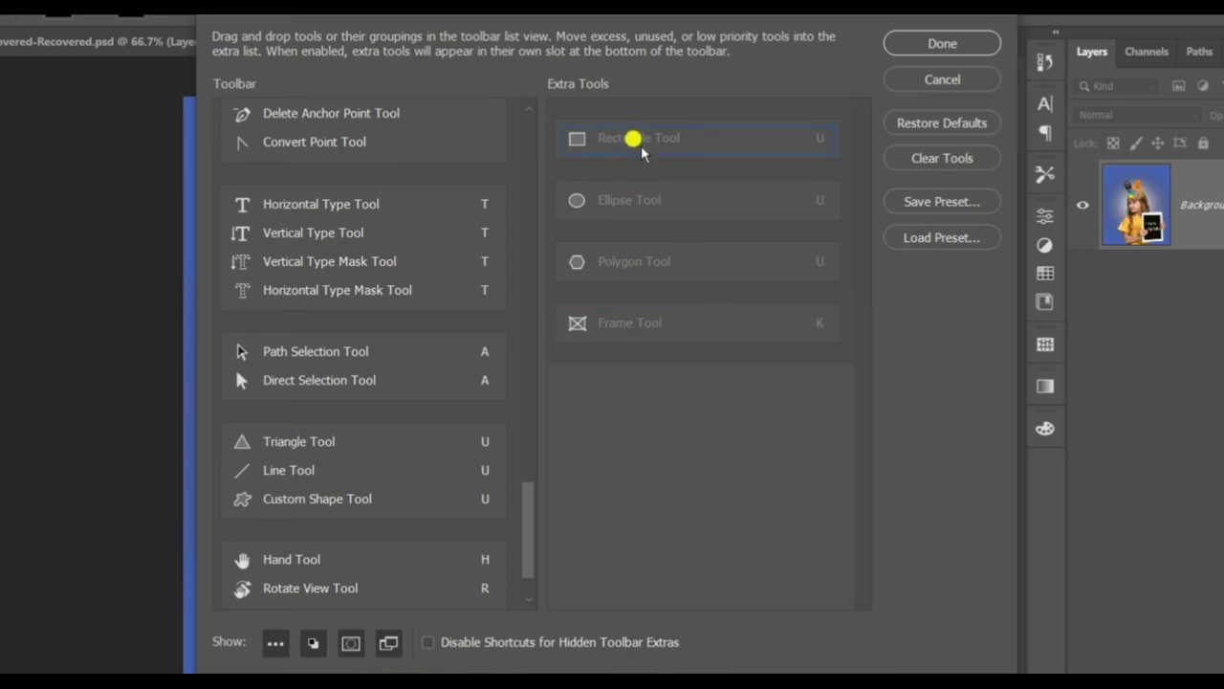
Step: Drag the Rectangle, Ellipse and Polygon tools from Extra Tools into the Triangle/Line group
drag(651, 143, 429, 438)
drag(656, 127, 533, 392)
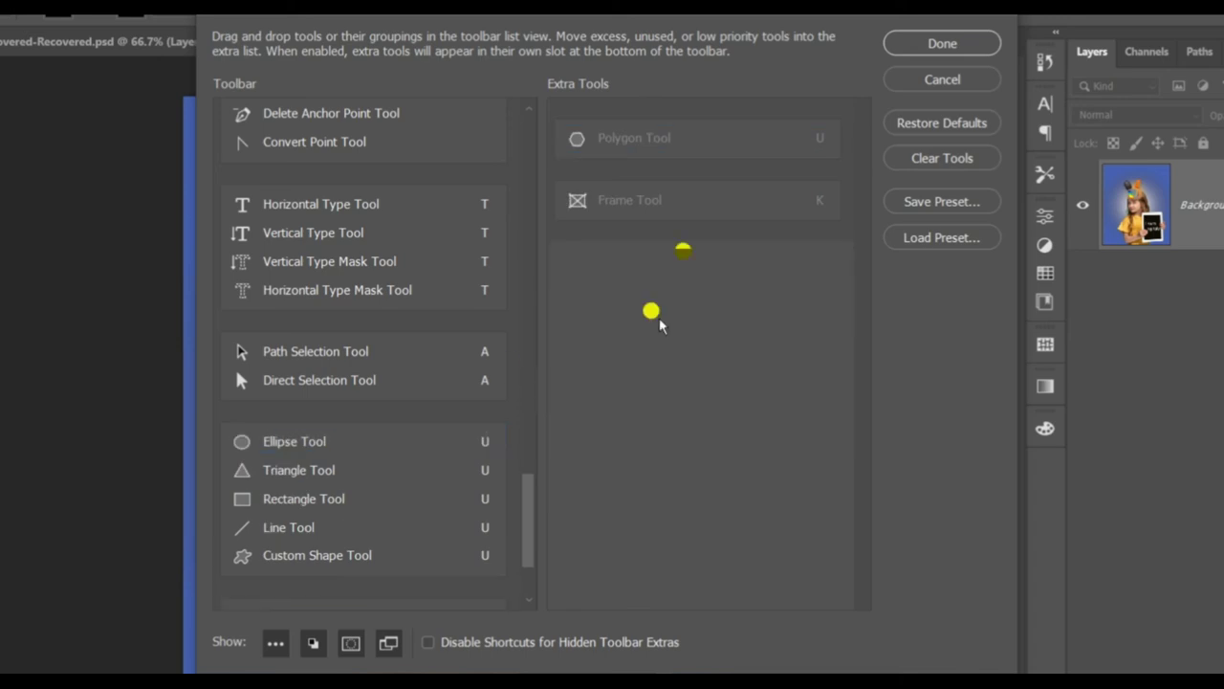
drag(643, 159, 318, 483)
Step: Review the toolbar list and save the new layout with Done
scroll(417, 249, down, 4)
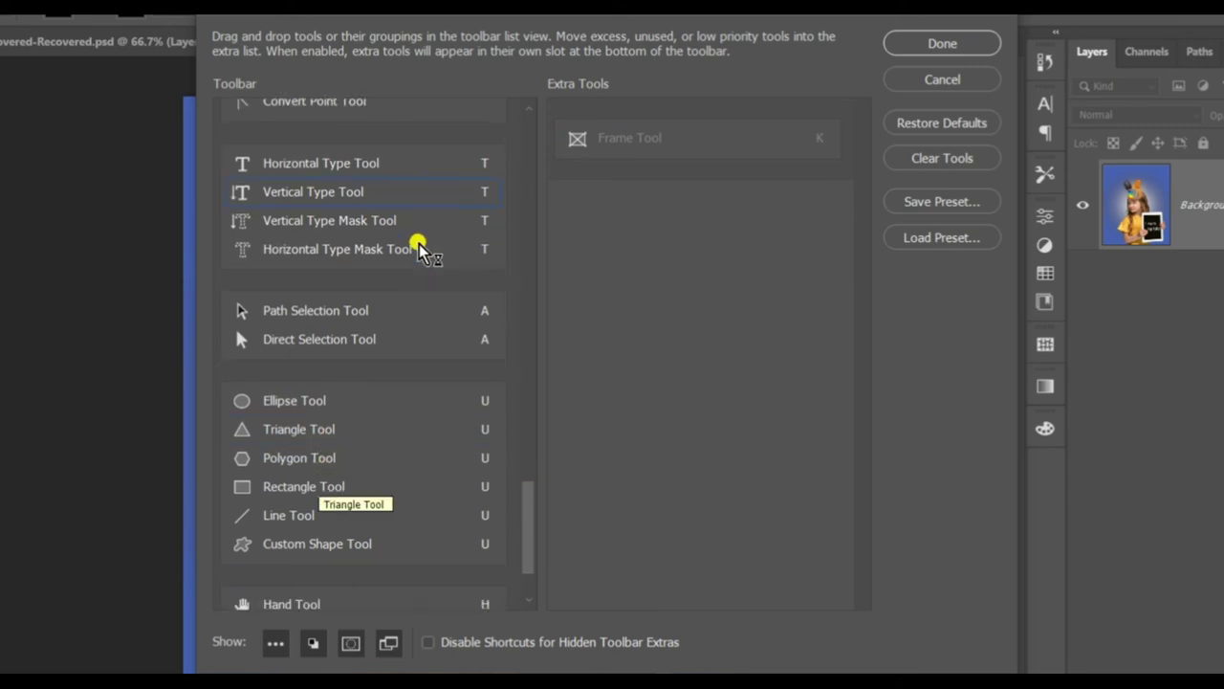
scroll(413, 432, down, 2)
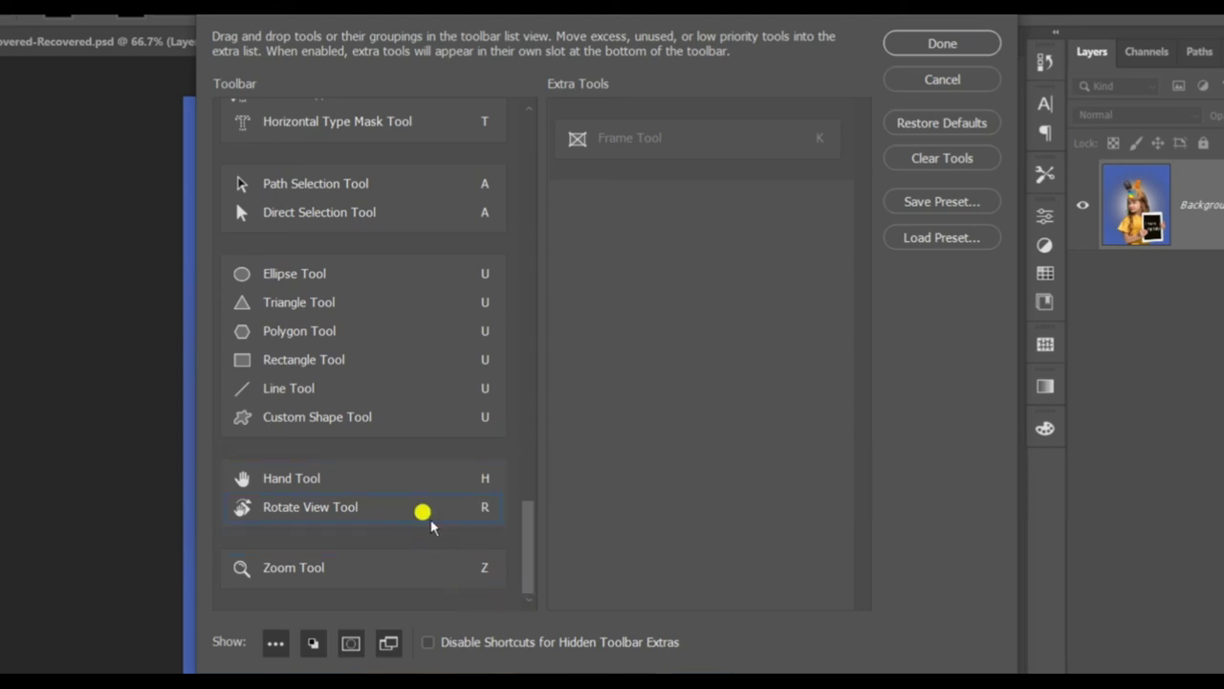
scroll(430, 521, up, 5)
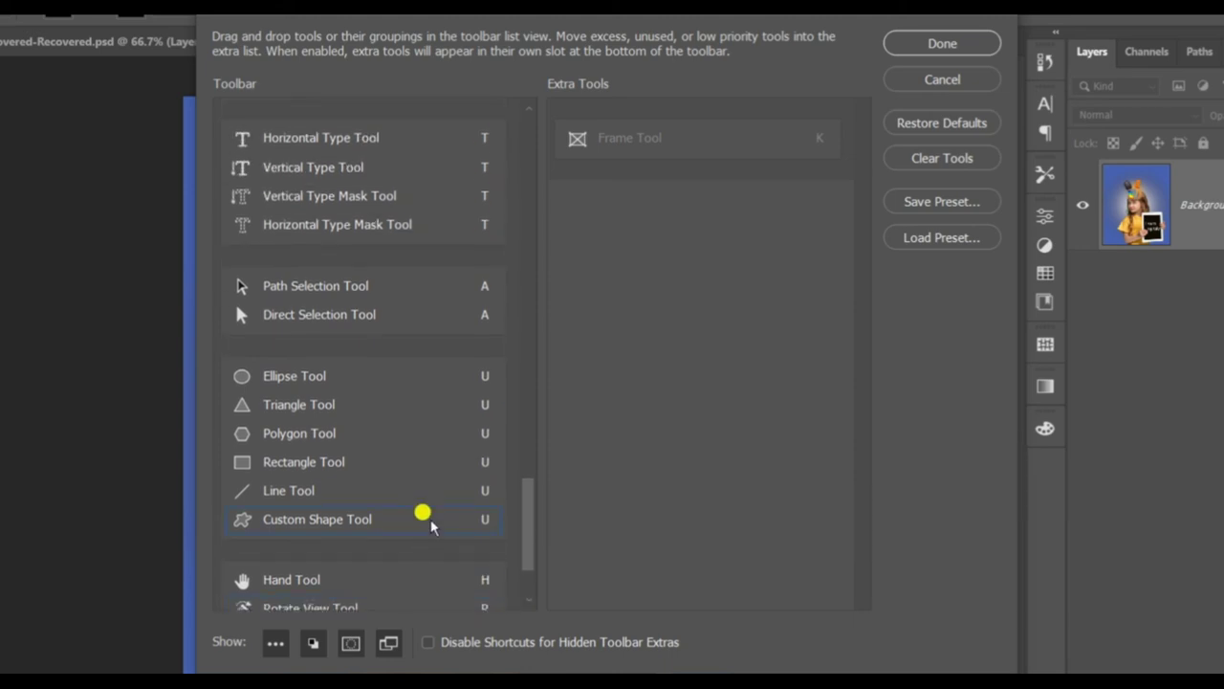
scroll(430, 519, up, 8)
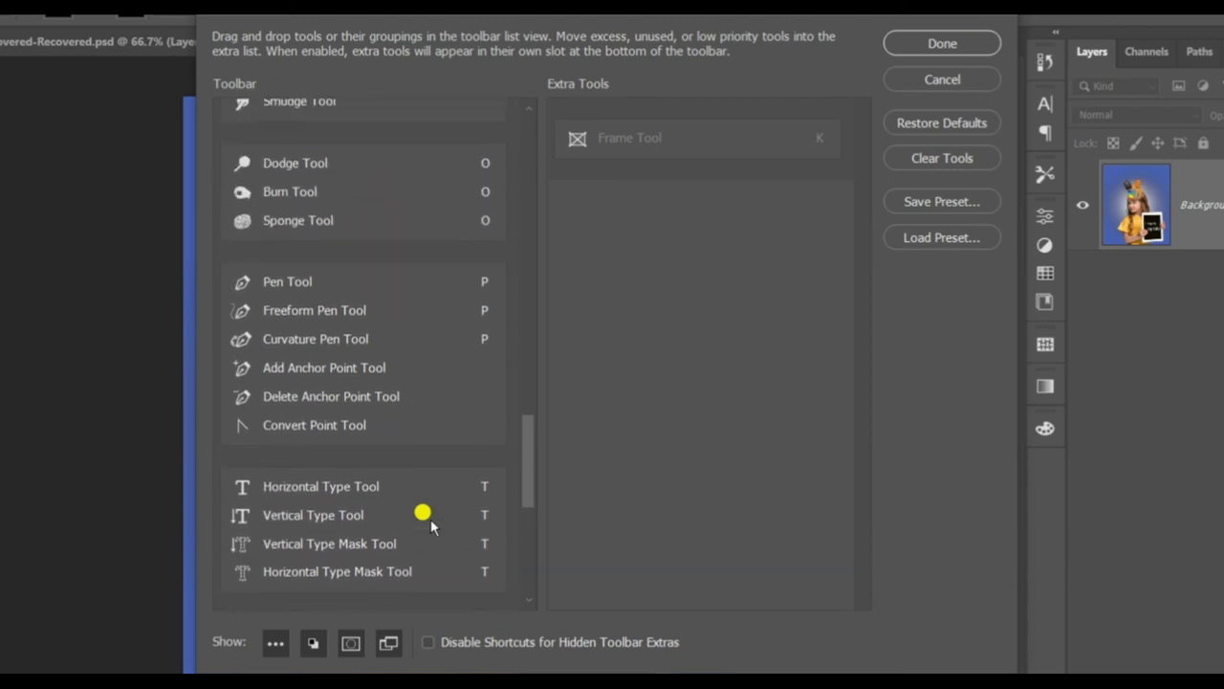
scroll(421, 516, up, 4)
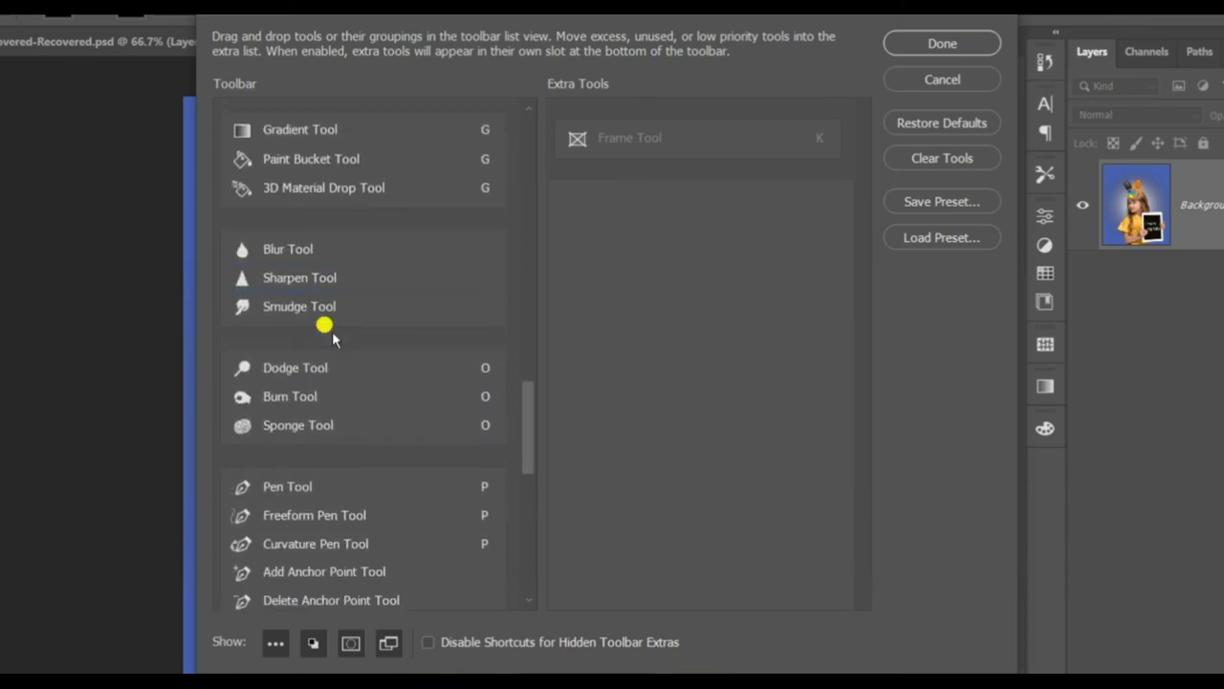
scroll(372, 303, up, 2)
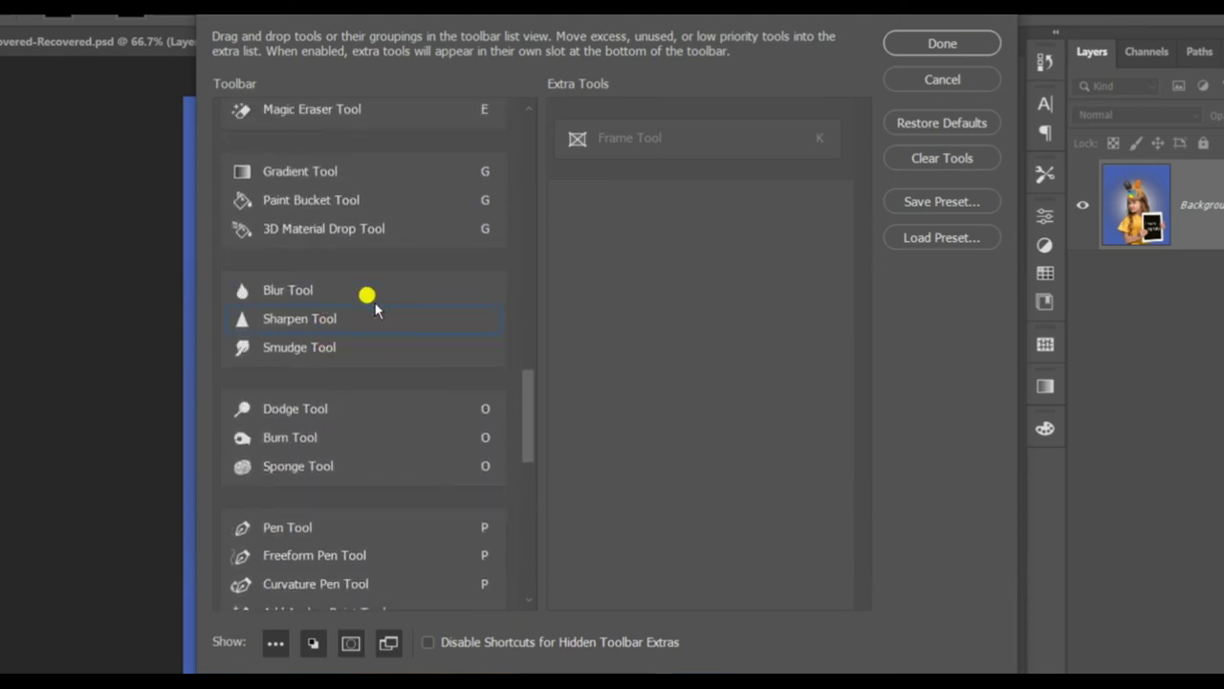
scroll(374, 305, up, 1)
scroll(374, 304, up, 3)
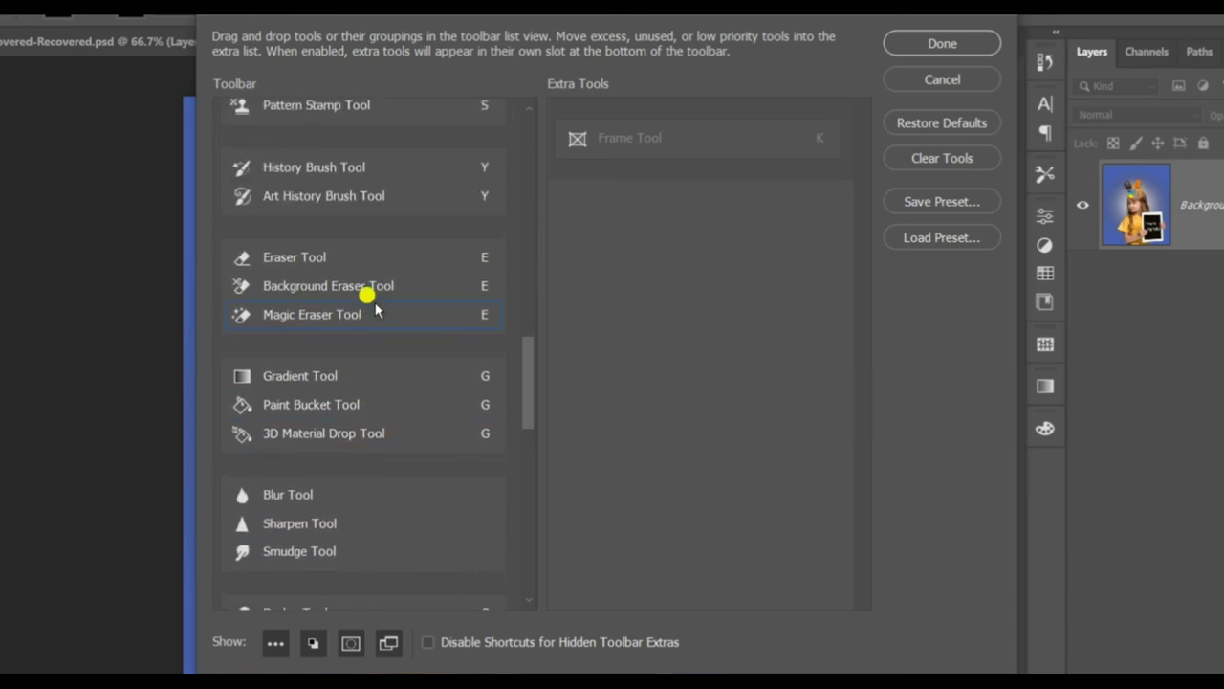
click(934, 44)
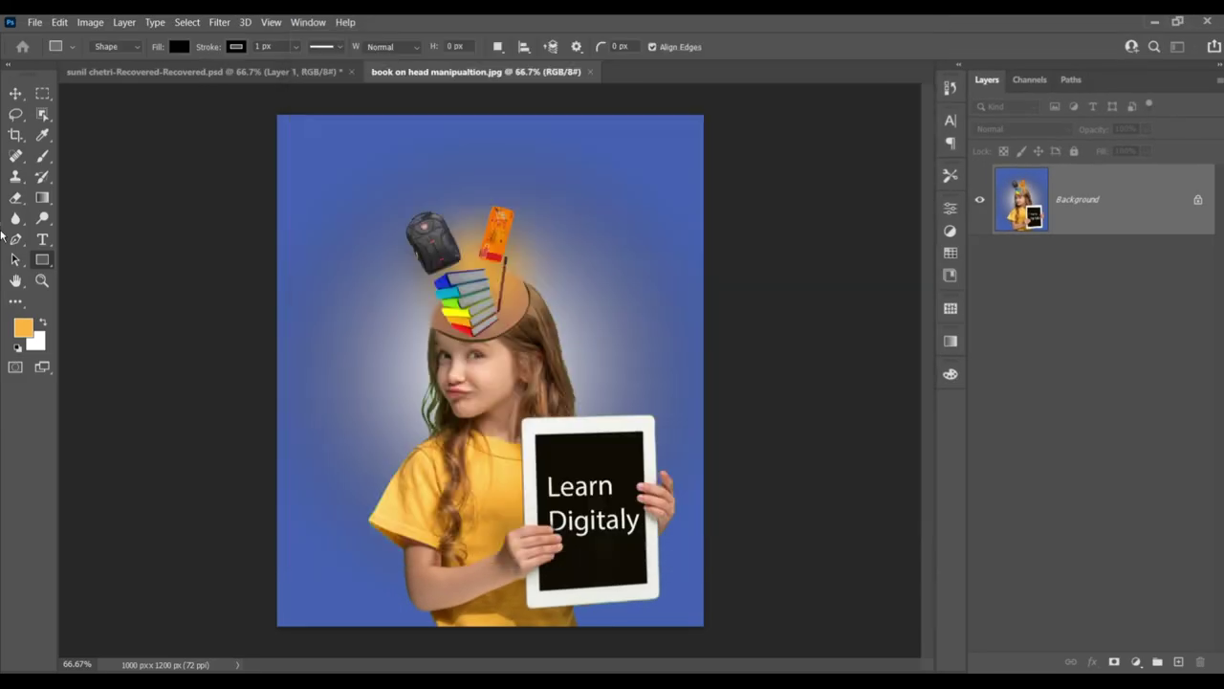
Step: Switch to the Ellipse tool and draw a small ellipse beside the stacked books
right_click(42, 260)
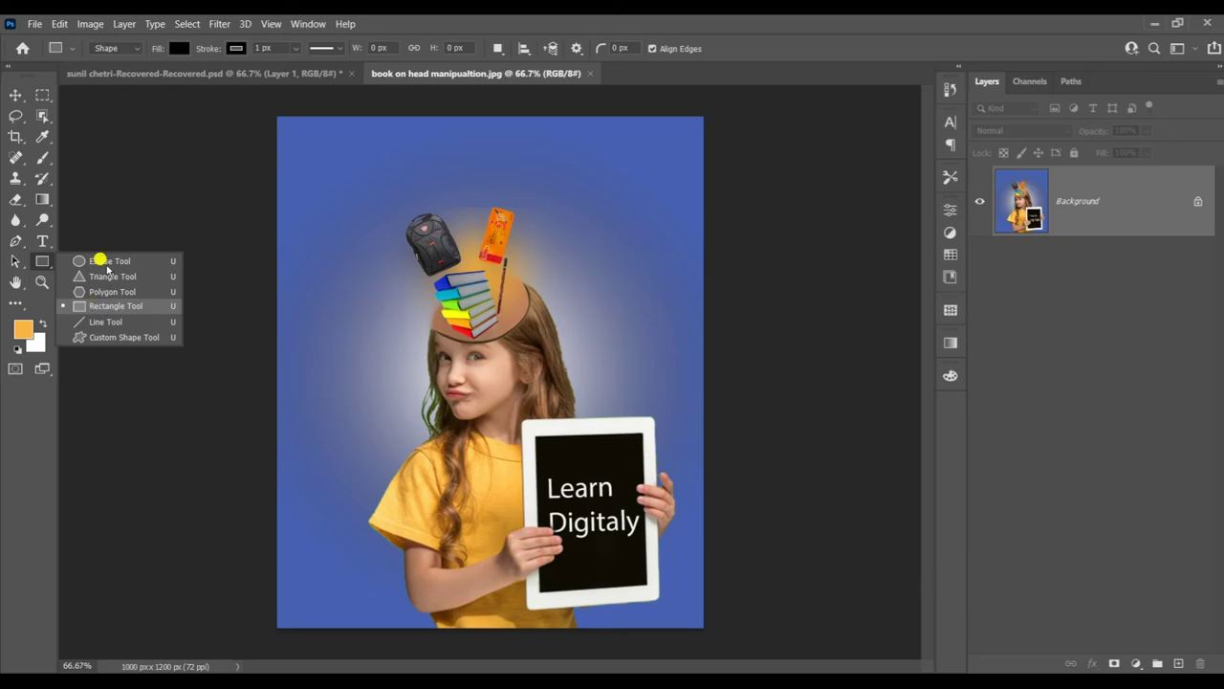
key(Escape)
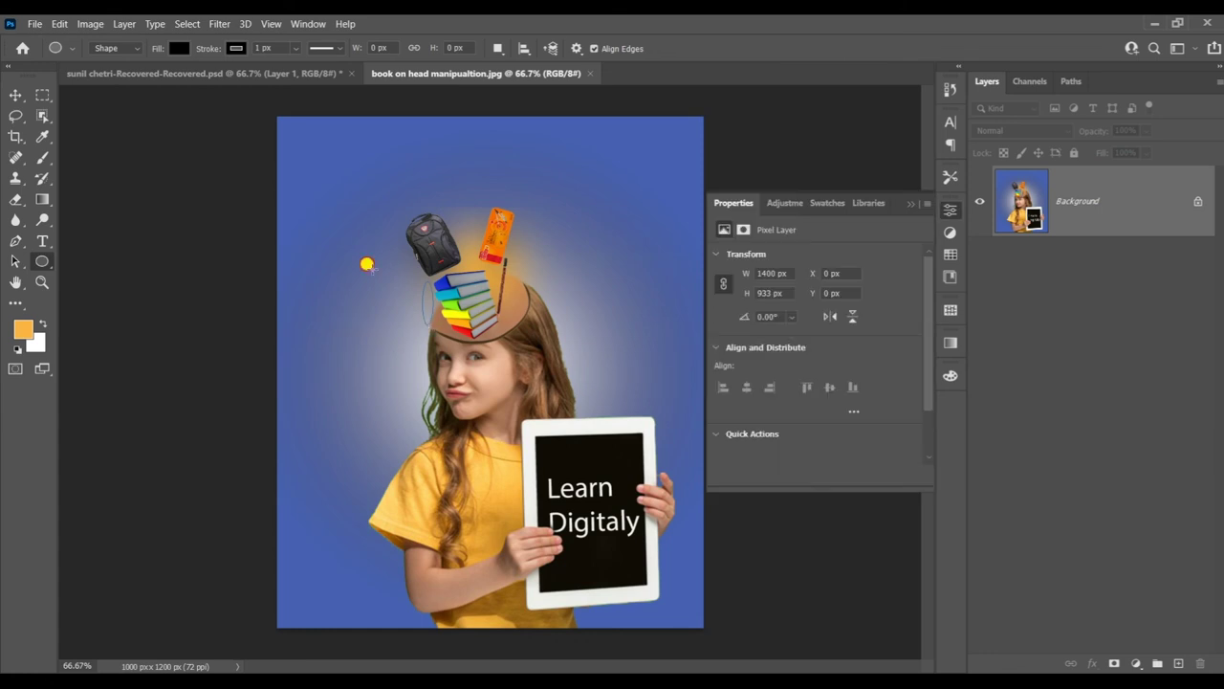
drag(432, 340, 415, 274)
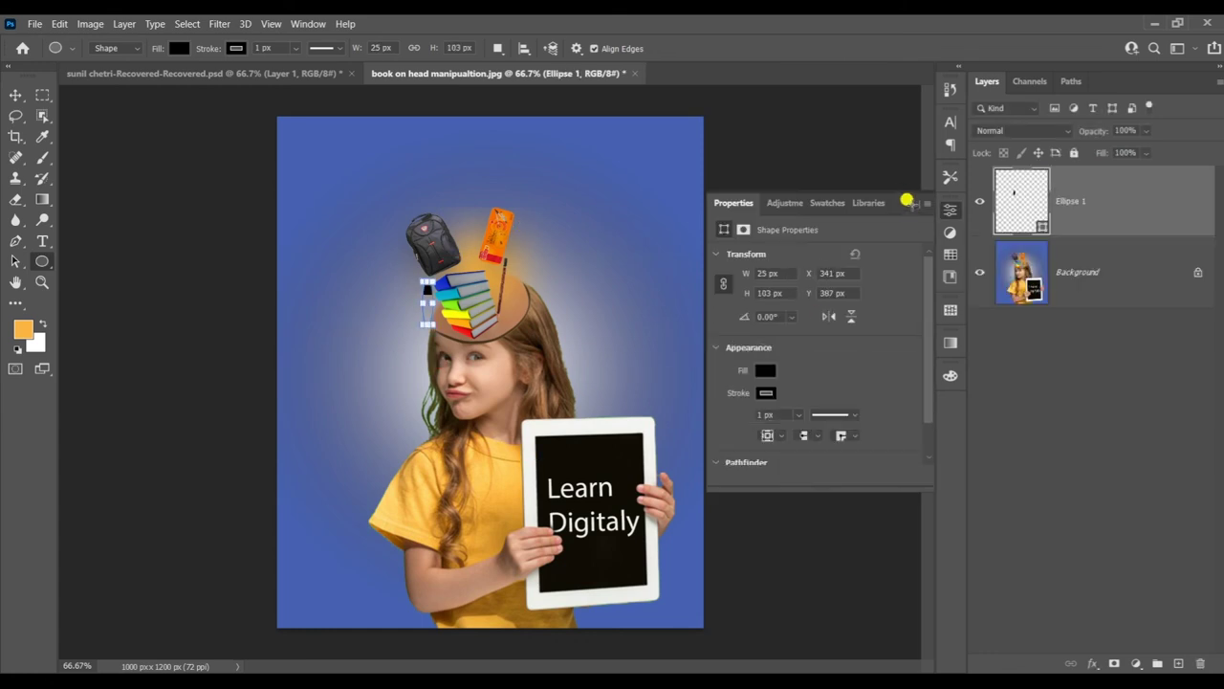
Step: Draw a long ellipse across the top of the canvas, then undo it
drag(912, 205, 913, 206)
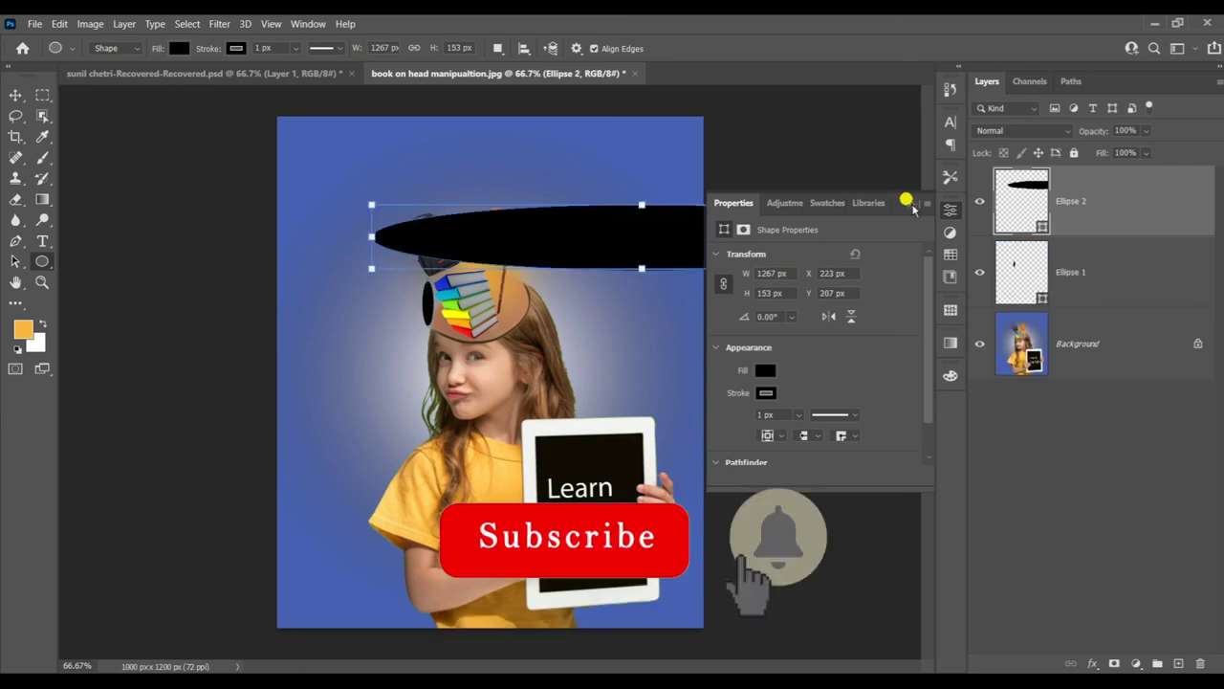
click(913, 207)
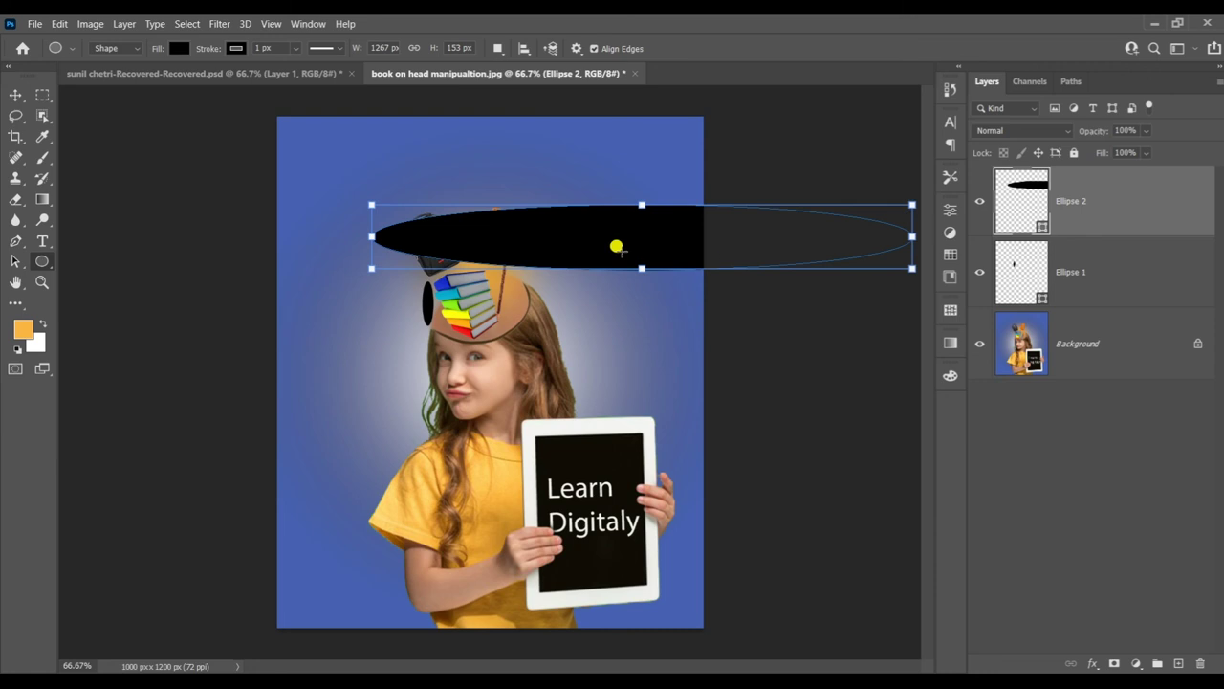
key(v)
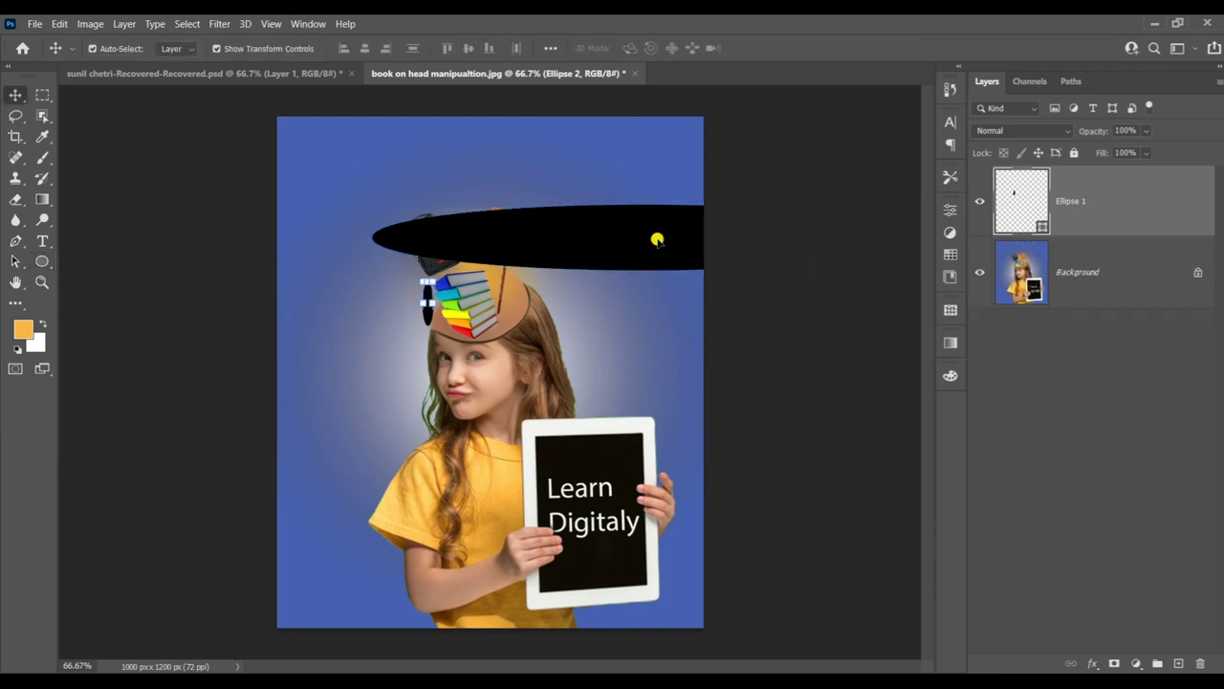
key(ctrl+z)
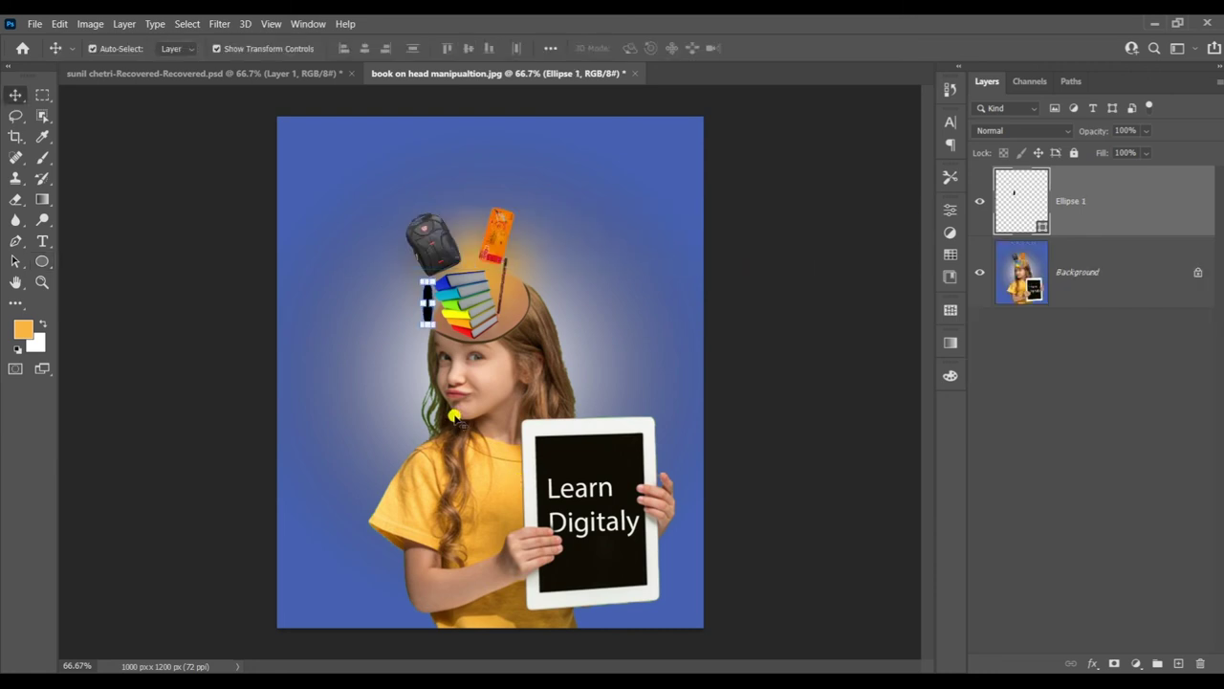